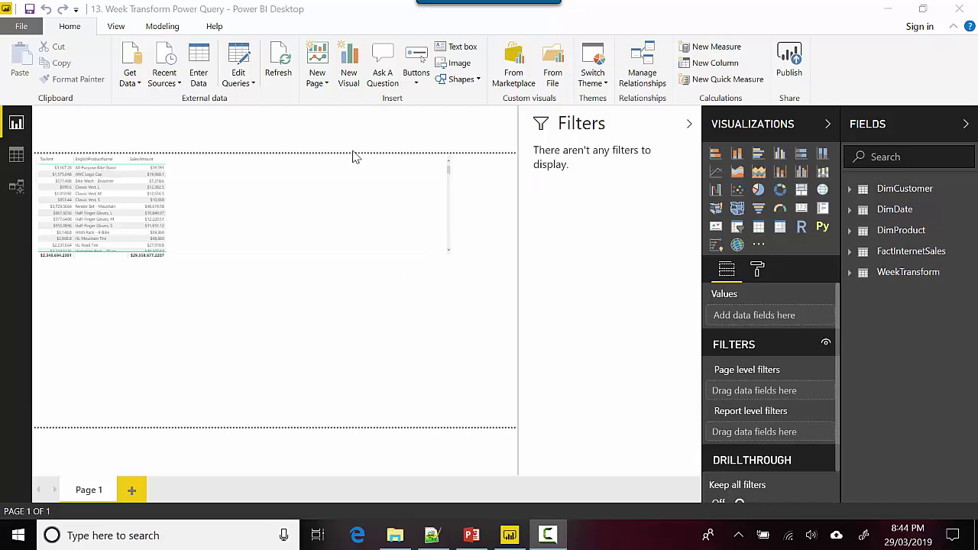
Open the Power Query Editor and select the WeekTransform query with its Date column.
left_click(247, 88)
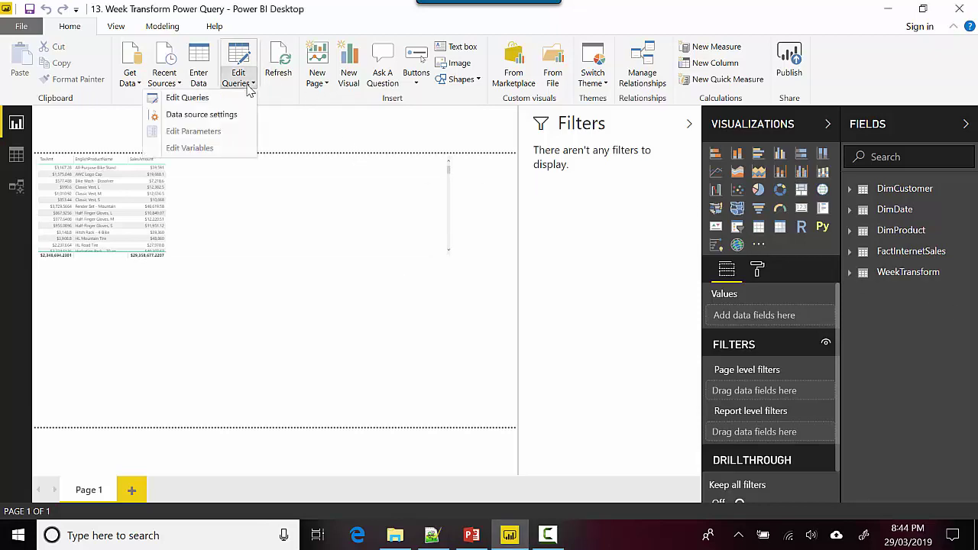
left_click(226, 98)
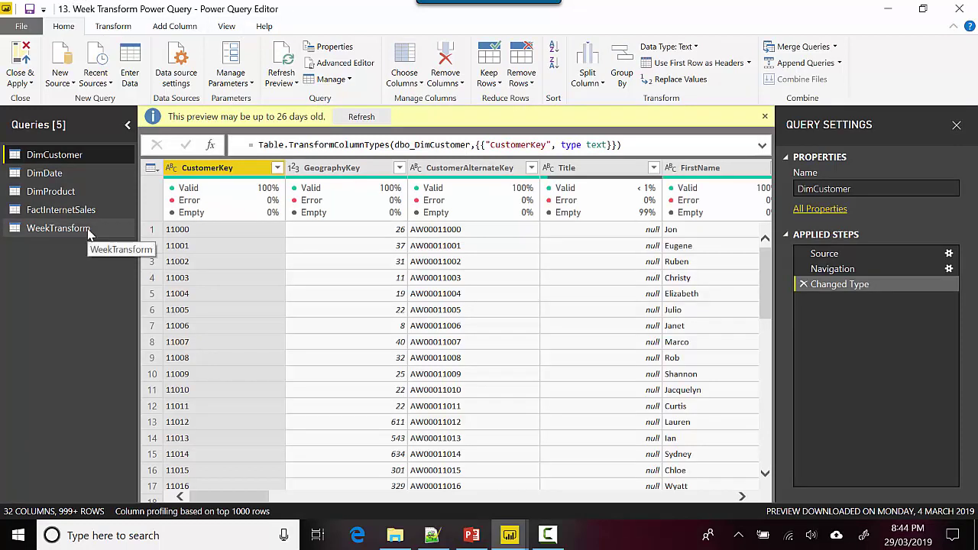
left_click(58, 227)
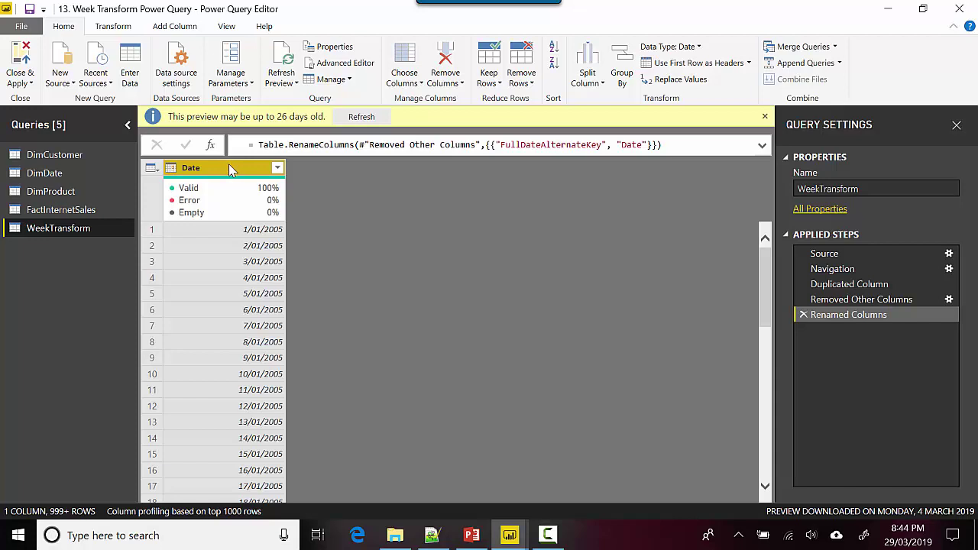
Duplicate the Date column four times, creating Date - Copy through Date - Copy.3.
right_click(228, 164)
left_click(308, 223)
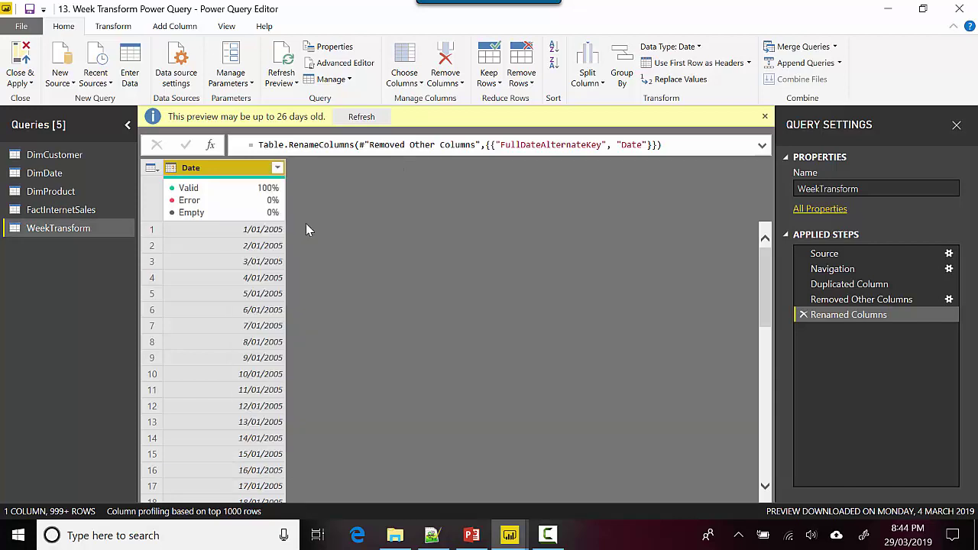
right_click(218, 155)
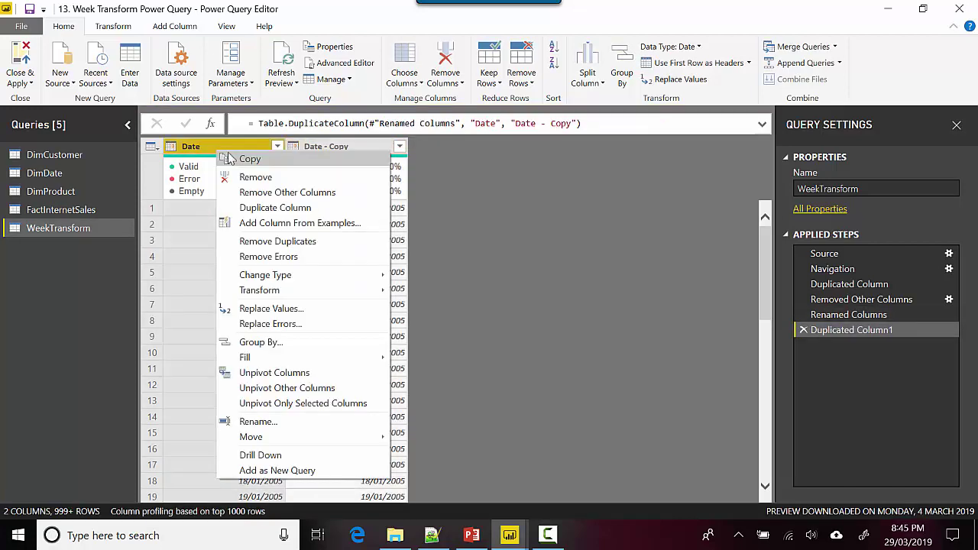
left_click(256, 208)
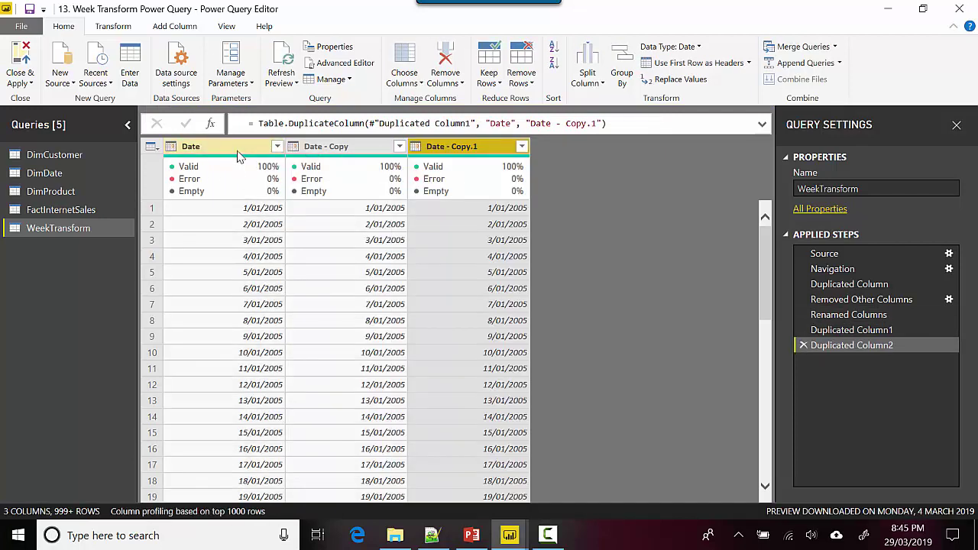
right_click(237, 152)
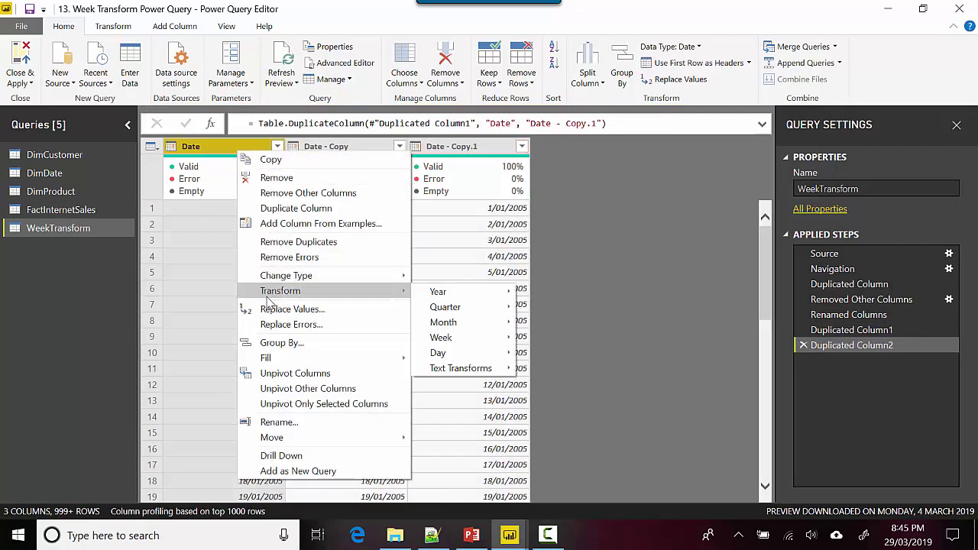
left_click(294, 209)
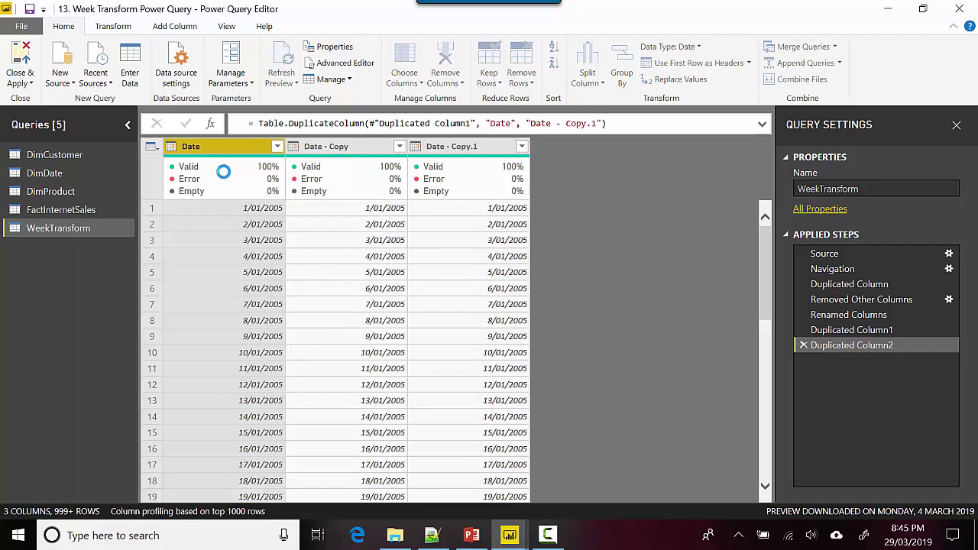
right_click(220, 152)
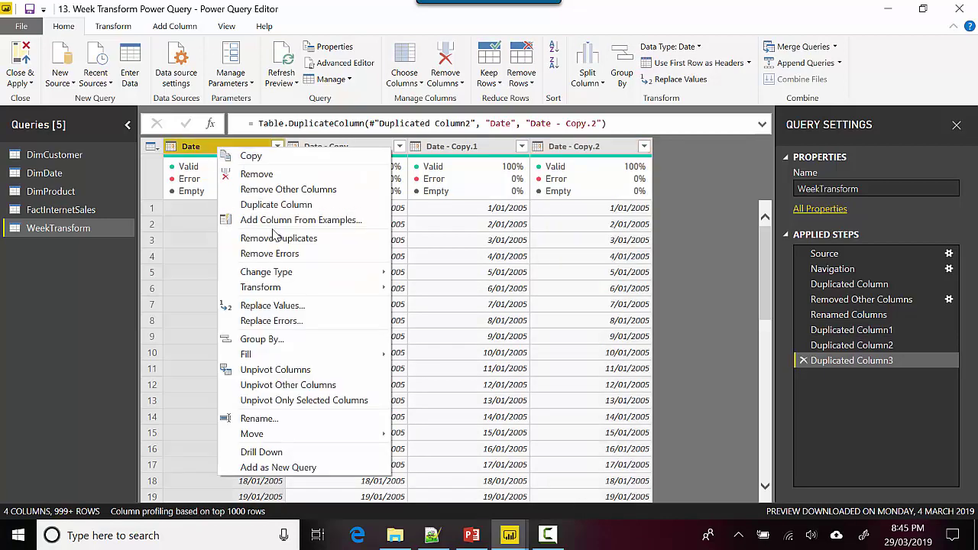
left_click(280, 208)
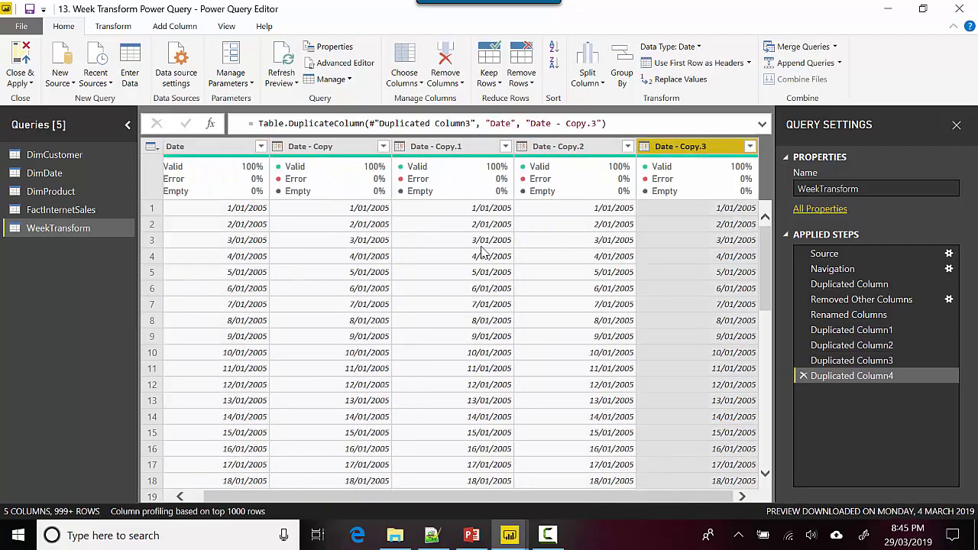
Transform Date - Copy into week-of-year numbers.
right_click(310, 153)
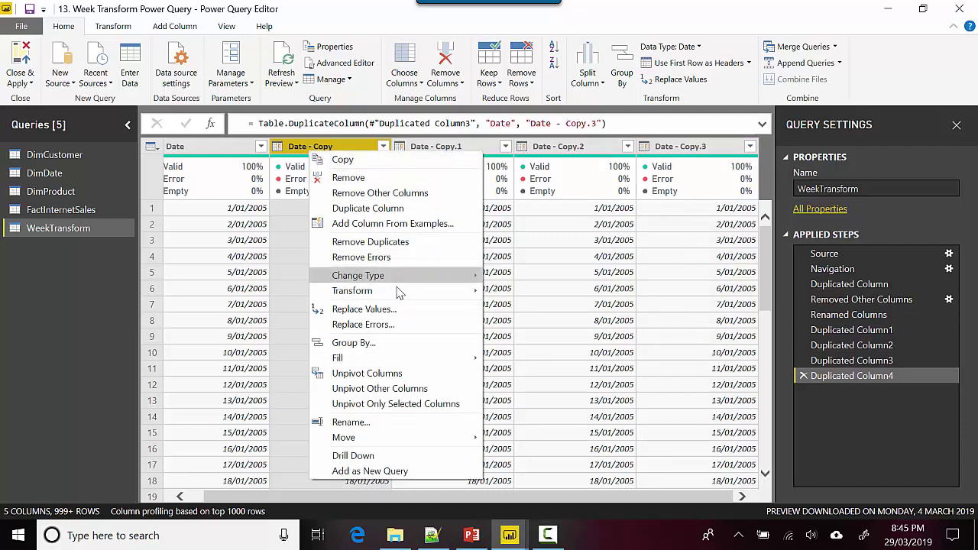
mouse_move(398, 291)
mouse_move(550, 341)
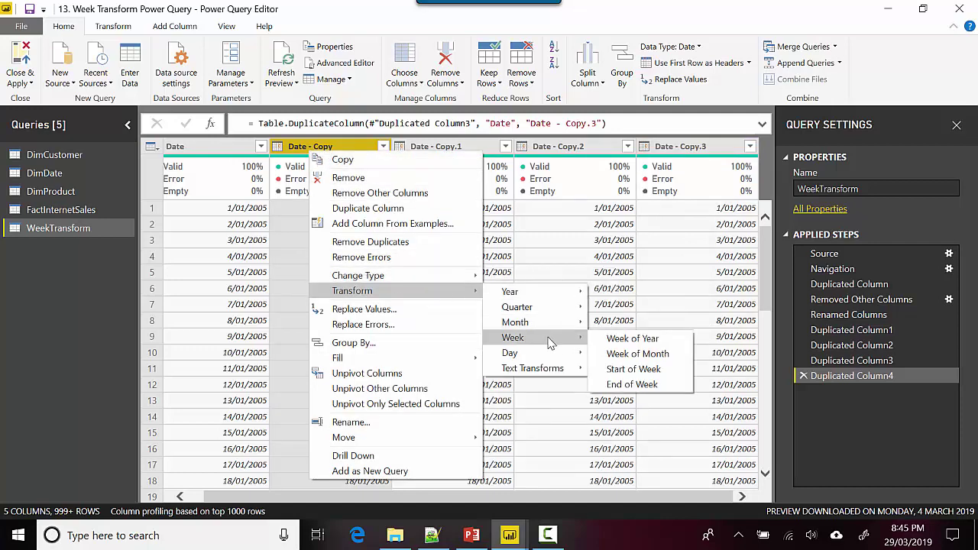
left_click(633, 339)
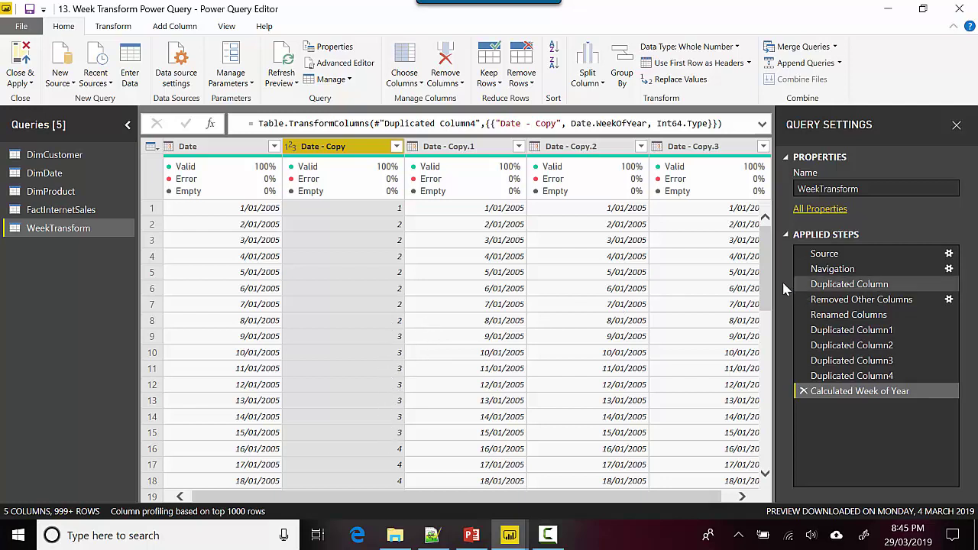
left_click_drag(766, 246, 768, 210)
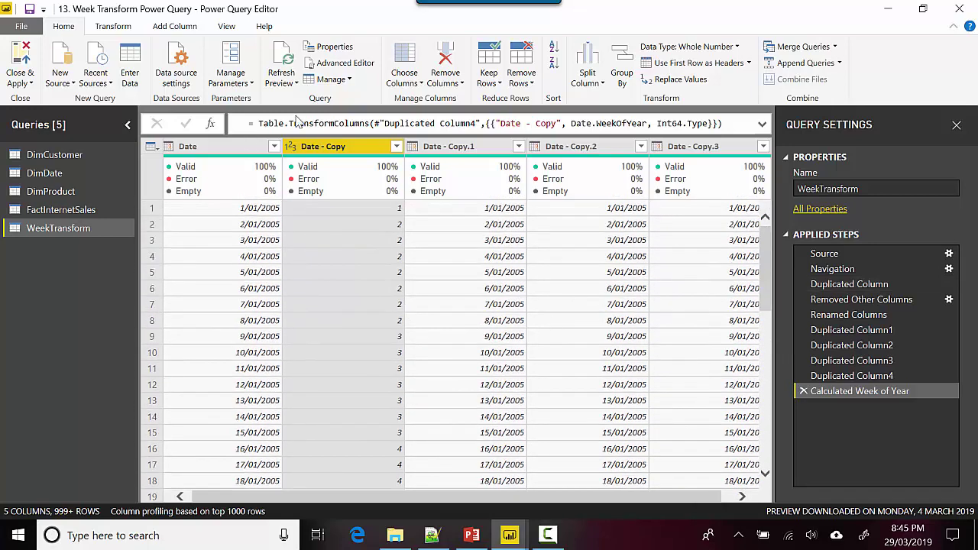
Rename the Date - Copy column to Weeknumberofyear.
right_click(334, 152)
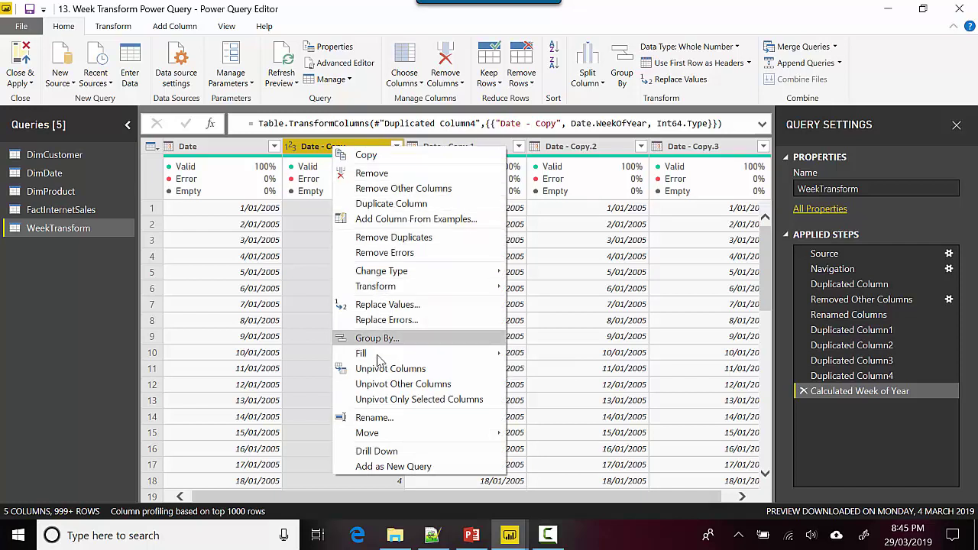
left_click(374, 419)
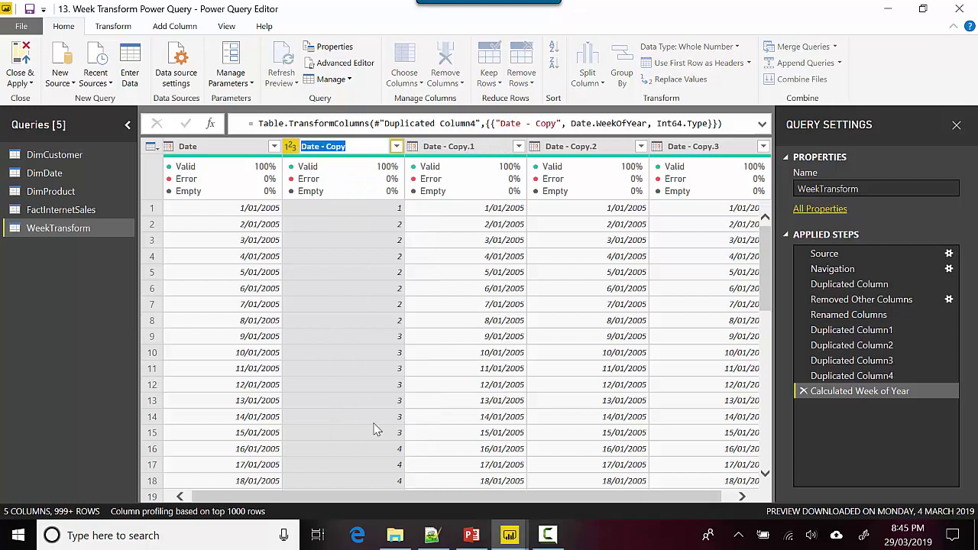
type("Weeknumberofyear")
key("Return")
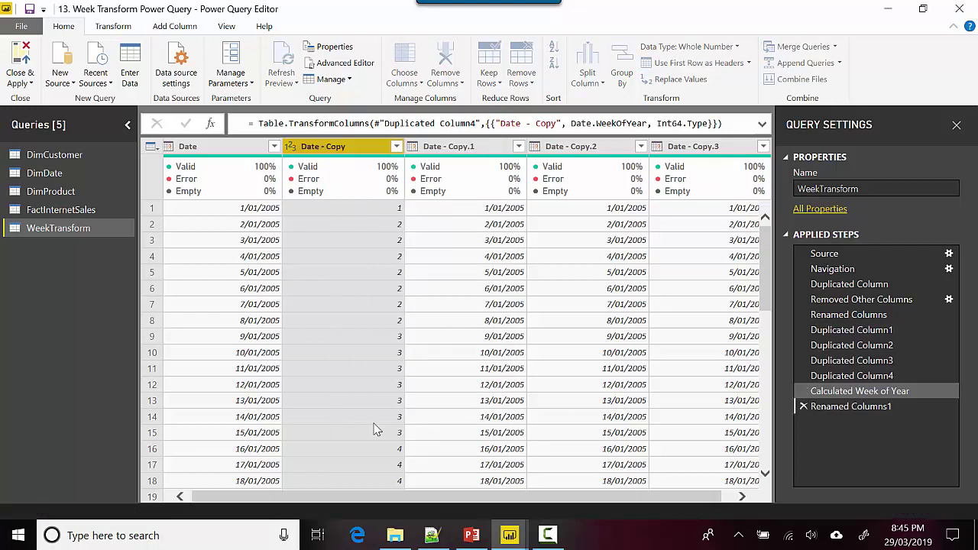
Transform Date - Copy.1 into week-of-month numbers.
right_click(463, 150)
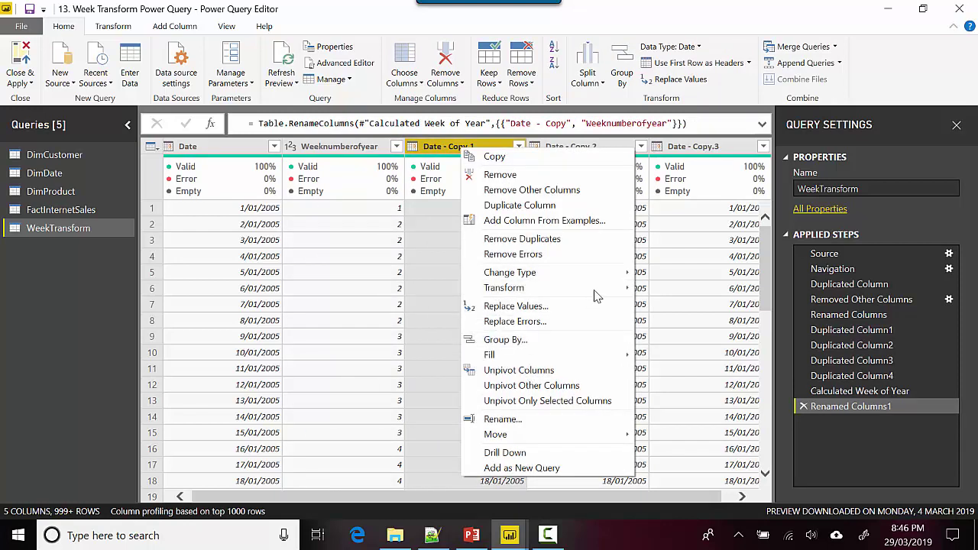
mouse_move(617, 287)
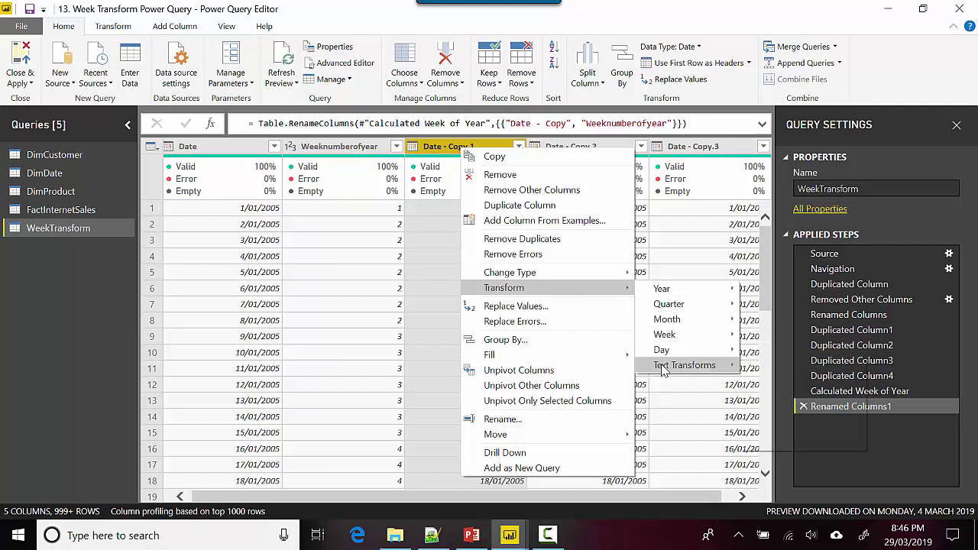
mouse_move(686, 336)
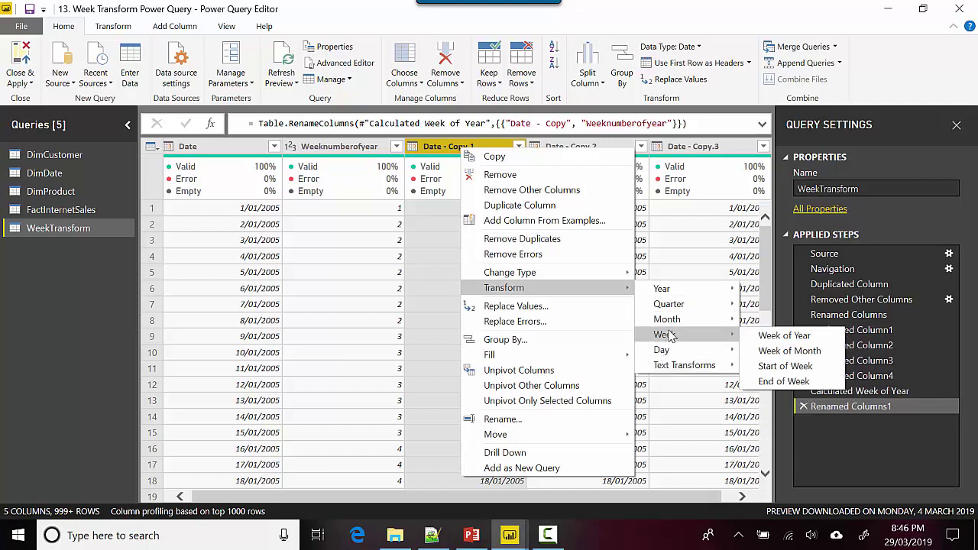
left_click(771, 350)
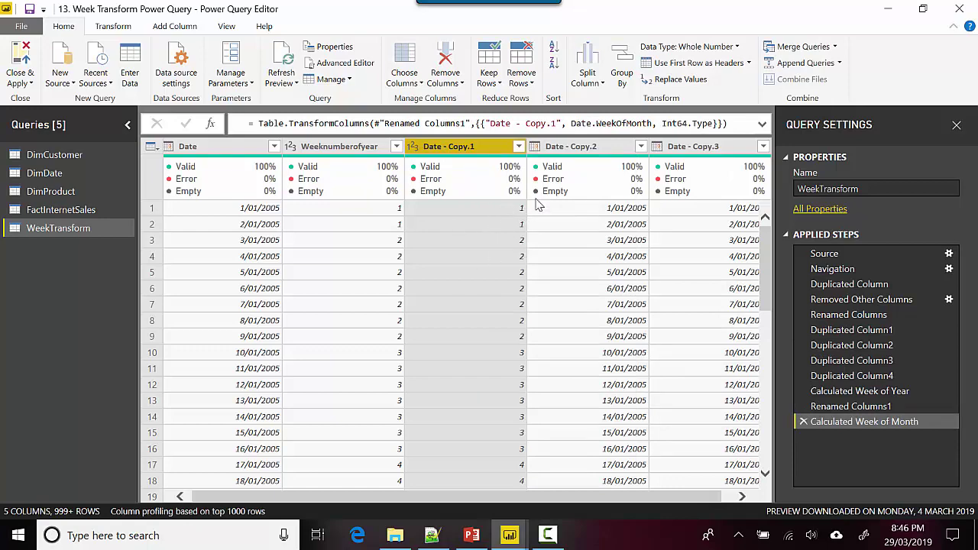
left_click_drag(767, 248, 767, 224)
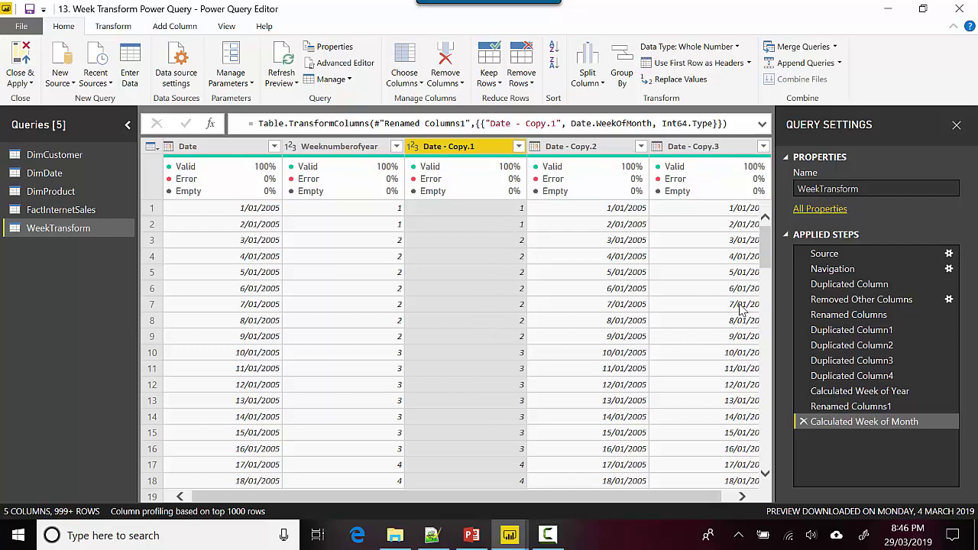
left_click_drag(764, 260, 770, 315)
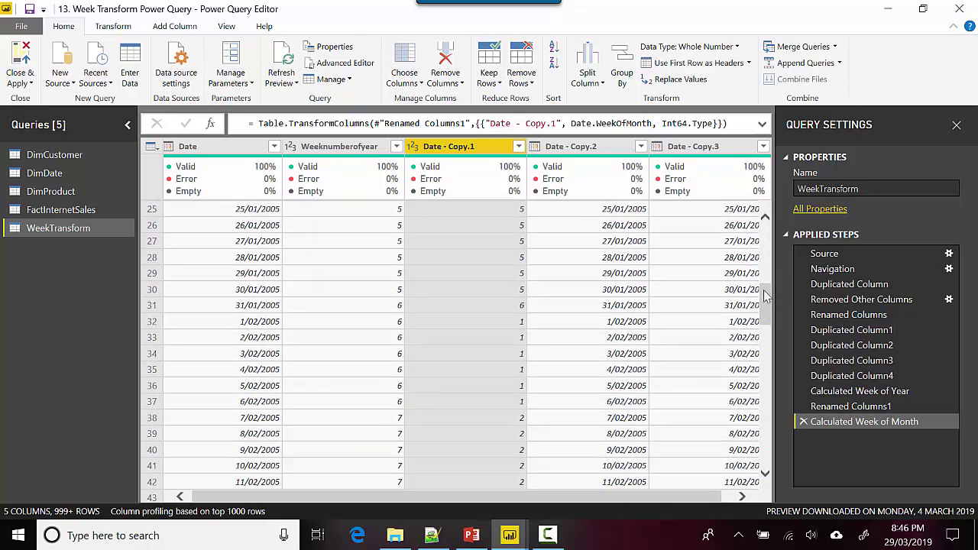
left_click_drag(765, 296, 778, 346)
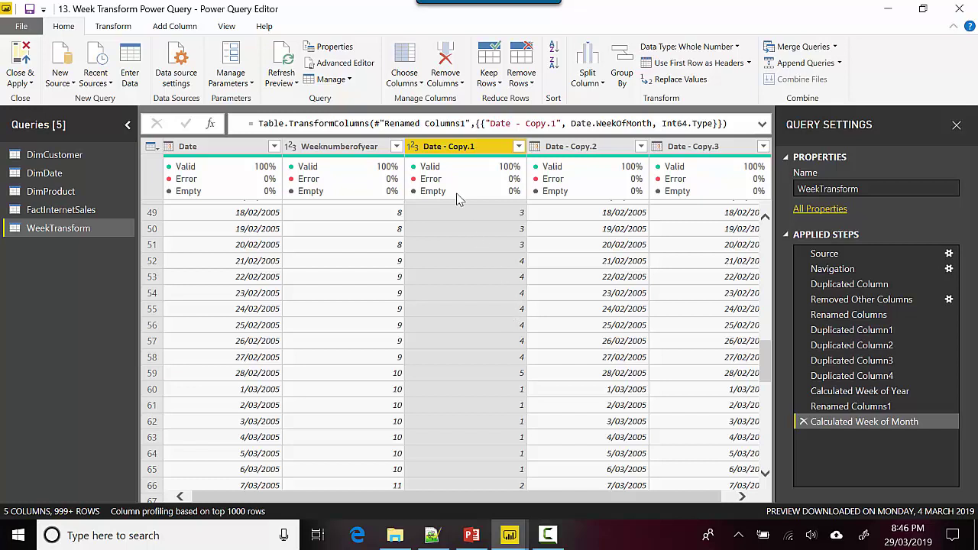
Rename the Date - Copy.1 column to WeeknumberMonth.
right_click(443, 153)
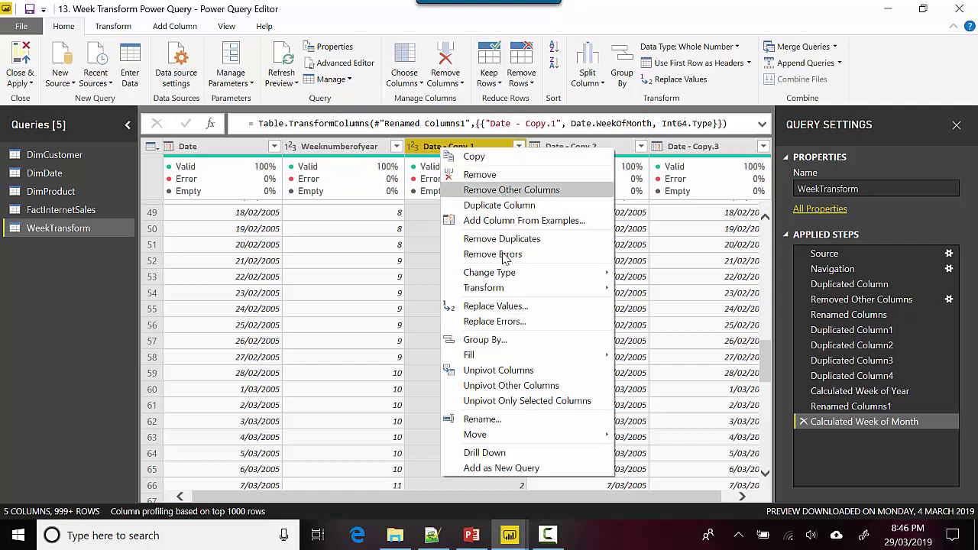
left_click(473, 421)
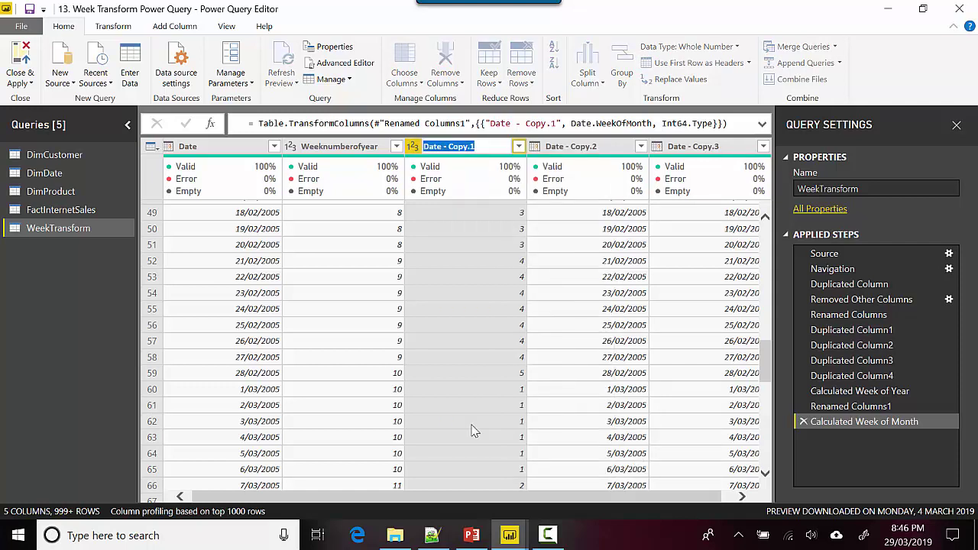
type("WeeknumberM")
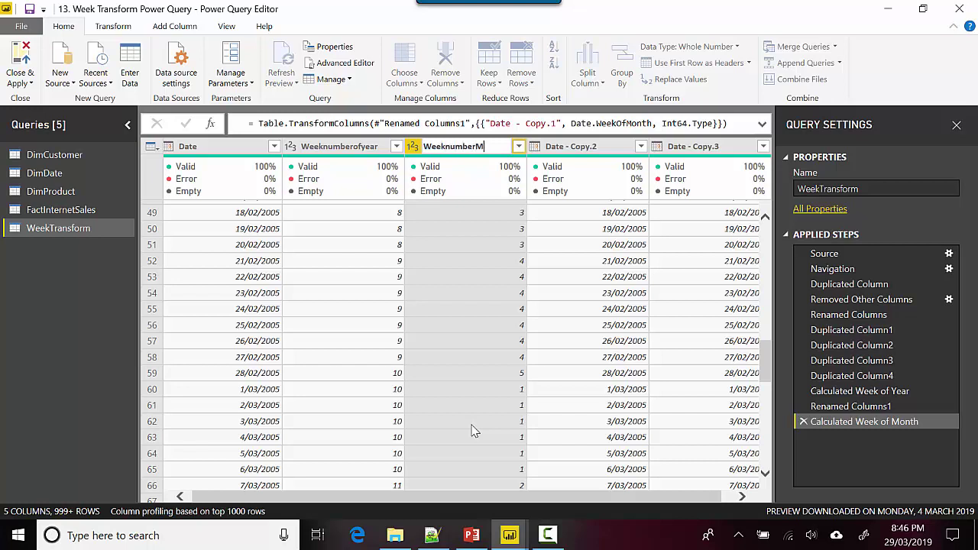
type("onth")
key("Return")
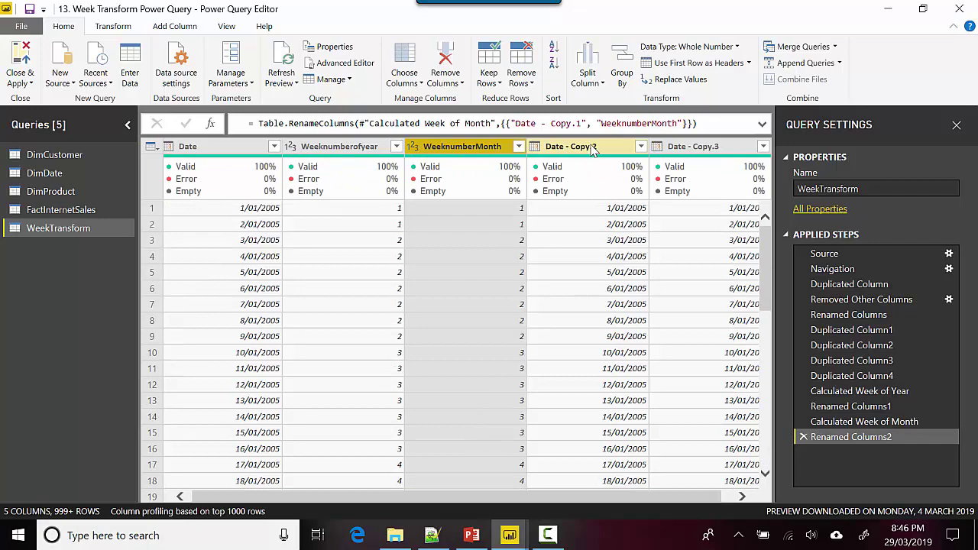
right_click(587, 147)
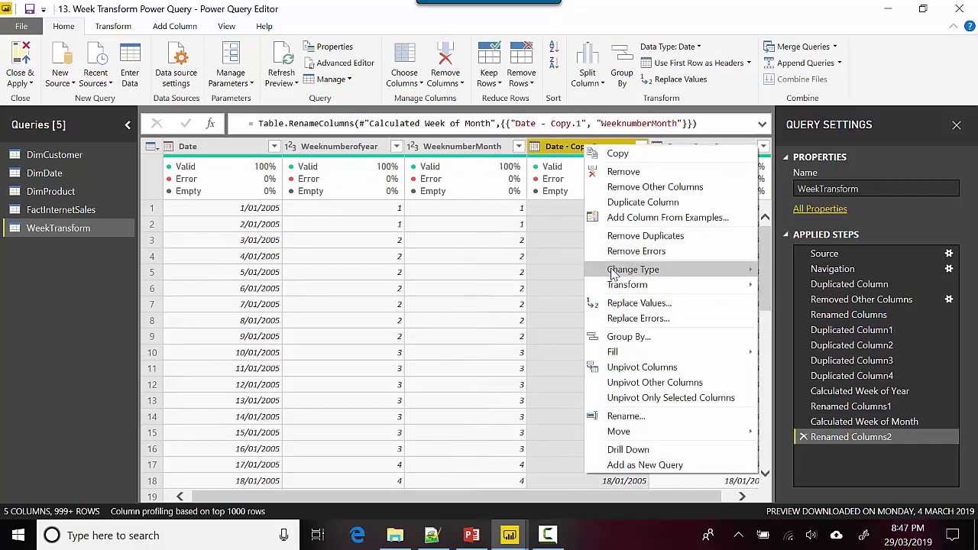
Transform Date - Copy.2 into start-of-week dates.
mouse_move(642, 284)
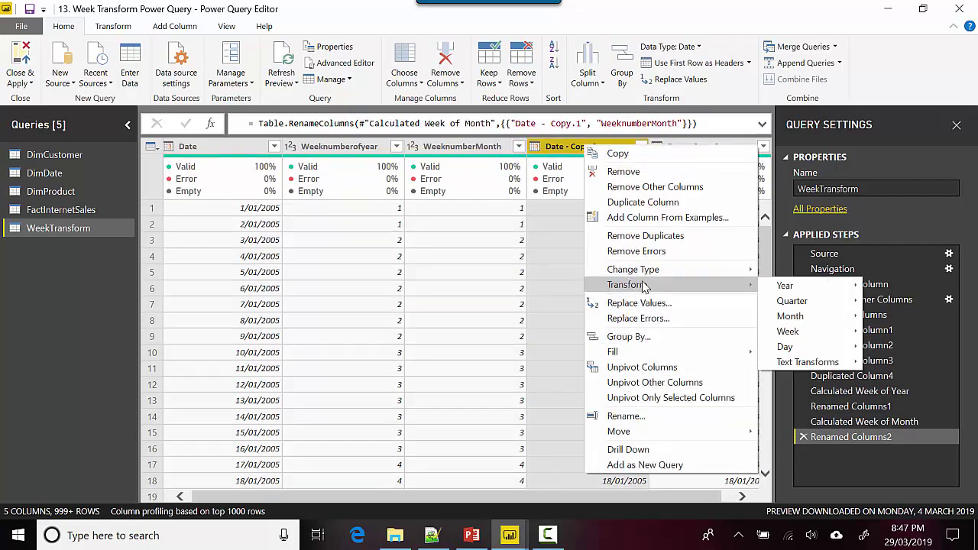
mouse_move(844, 345)
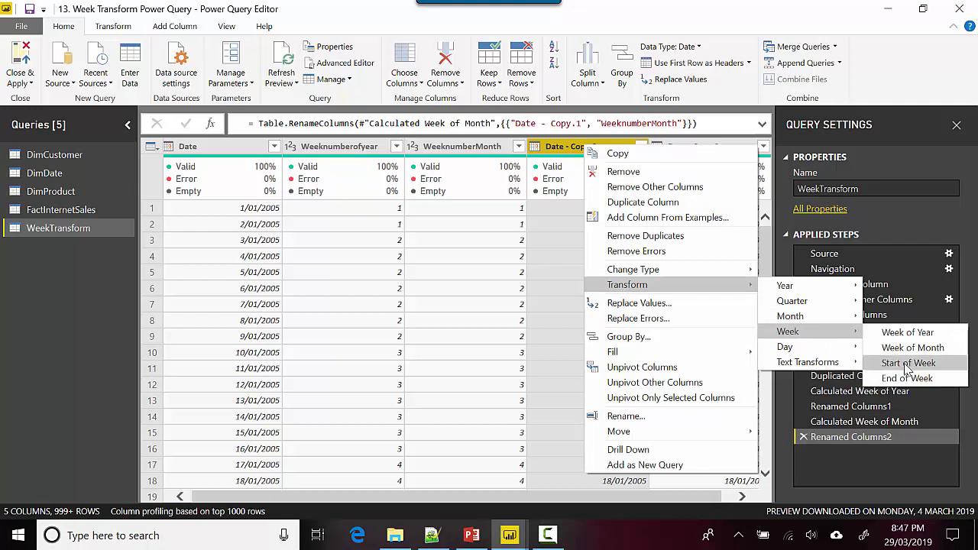
left_click(887, 363)
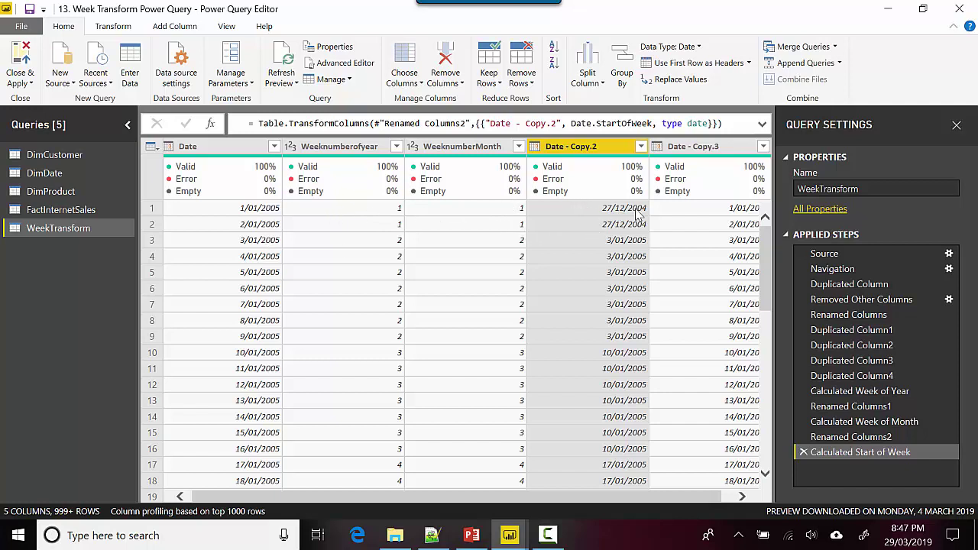
Rename the Date - Copy.2 column to StartDateForWeek.
right_click(563, 146)
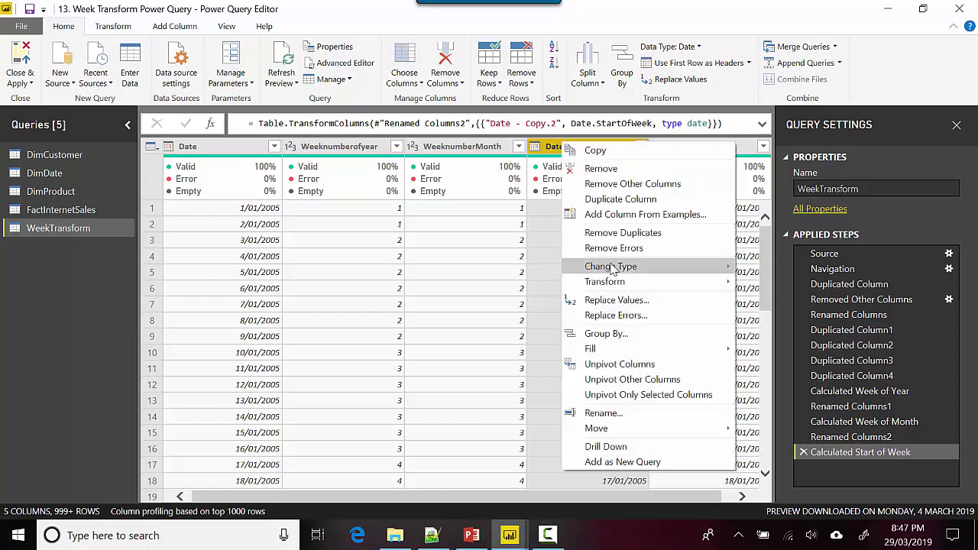
left_click(600, 414)
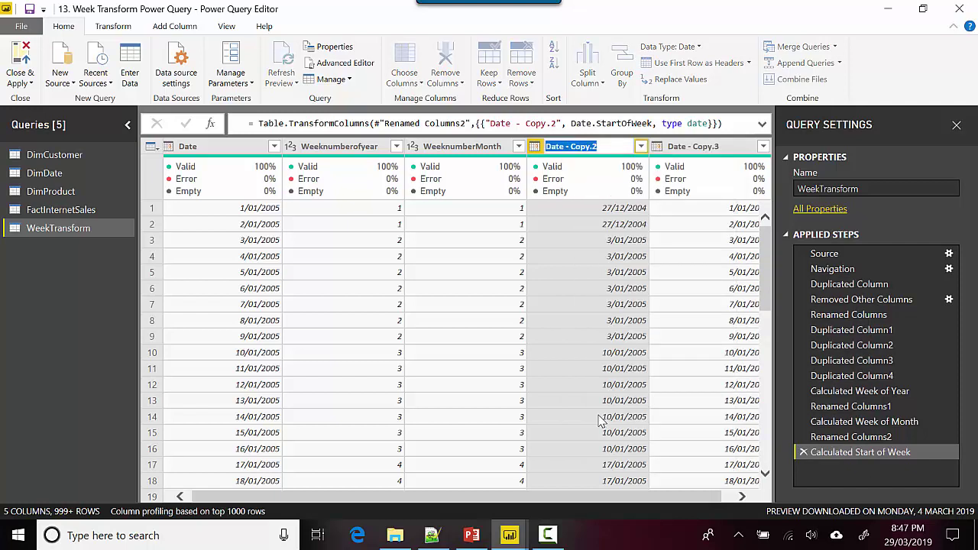
type("StartDateFor")
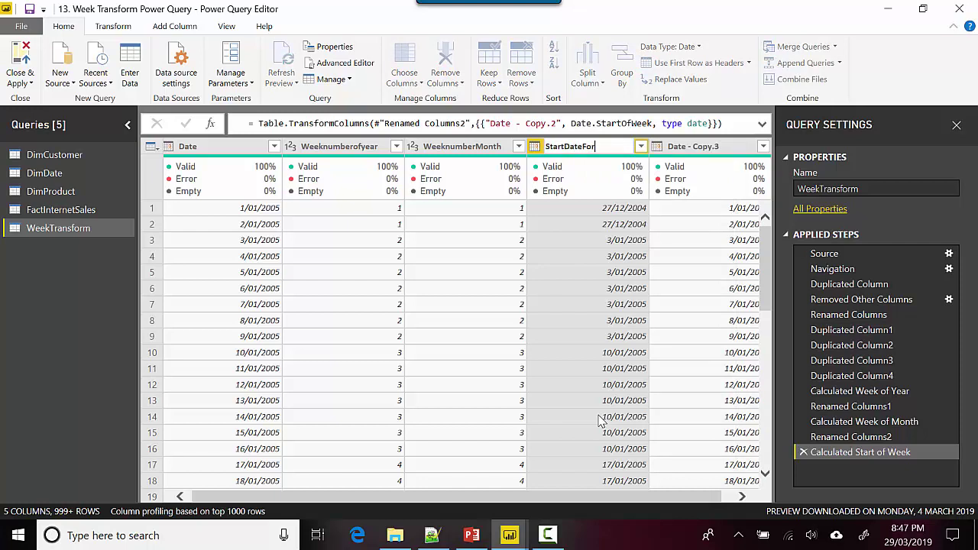
type("Week")
key("Return")
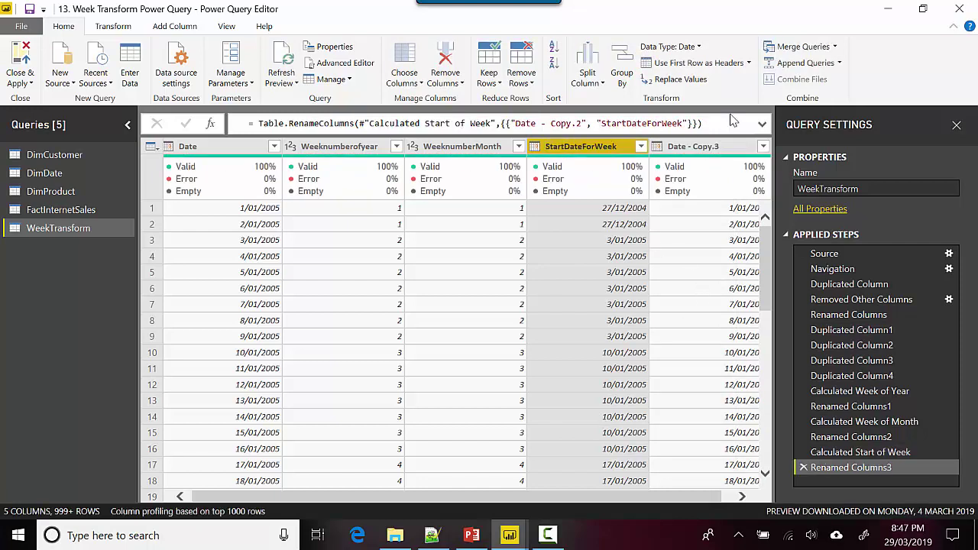
Convert Date - Copy.3 to end-of-week dates, such as 2/01/2005 and 9/01/2005.
left_click(688, 152)
right_click(689, 152)
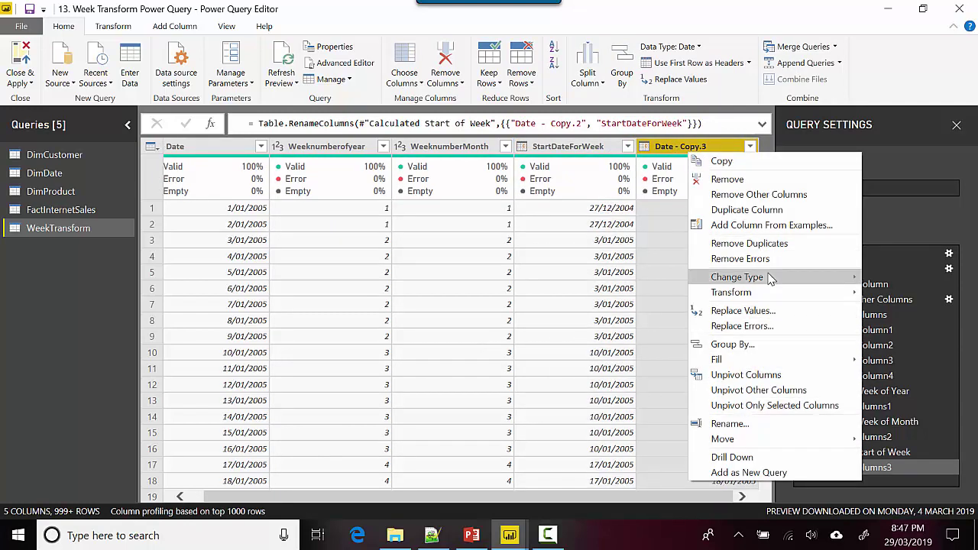
mouse_move(763, 291)
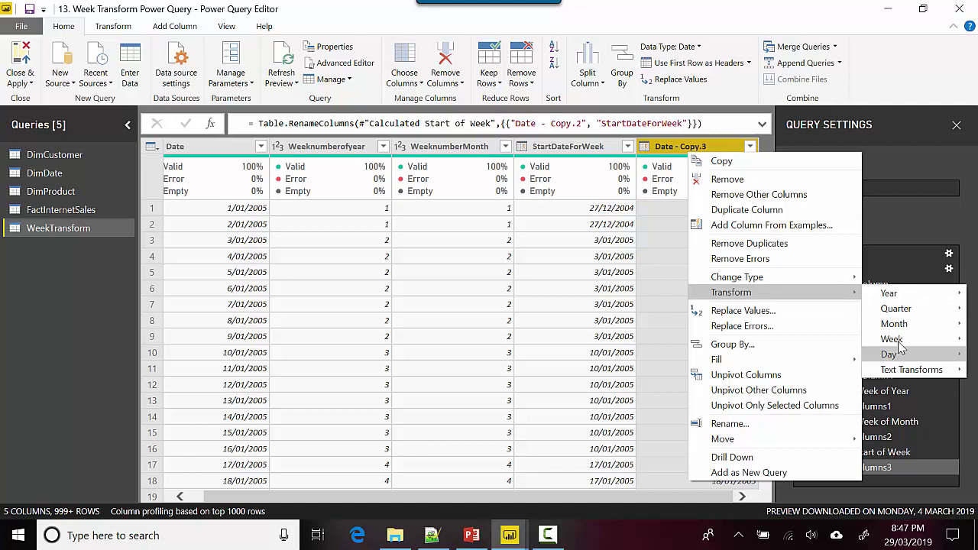
mouse_move(898, 340)
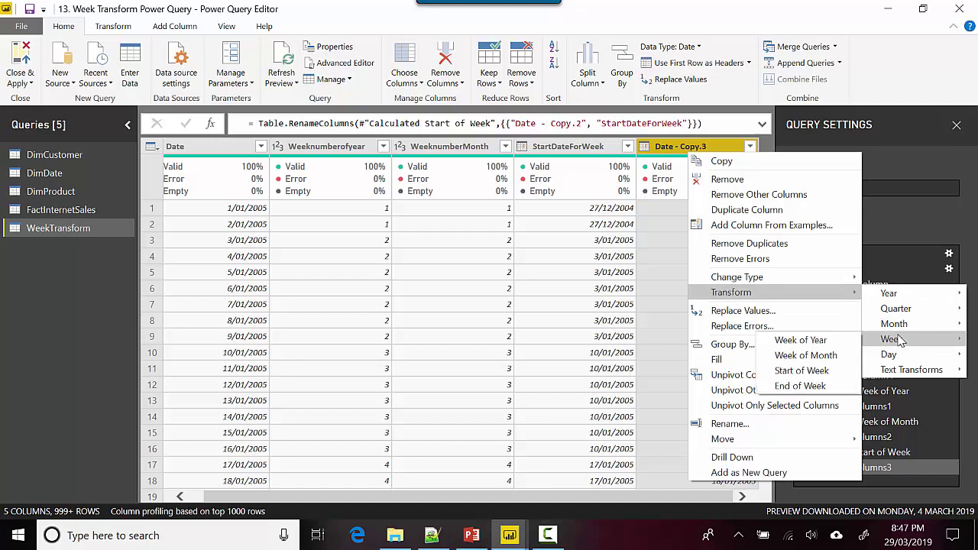
left_click(809, 386)
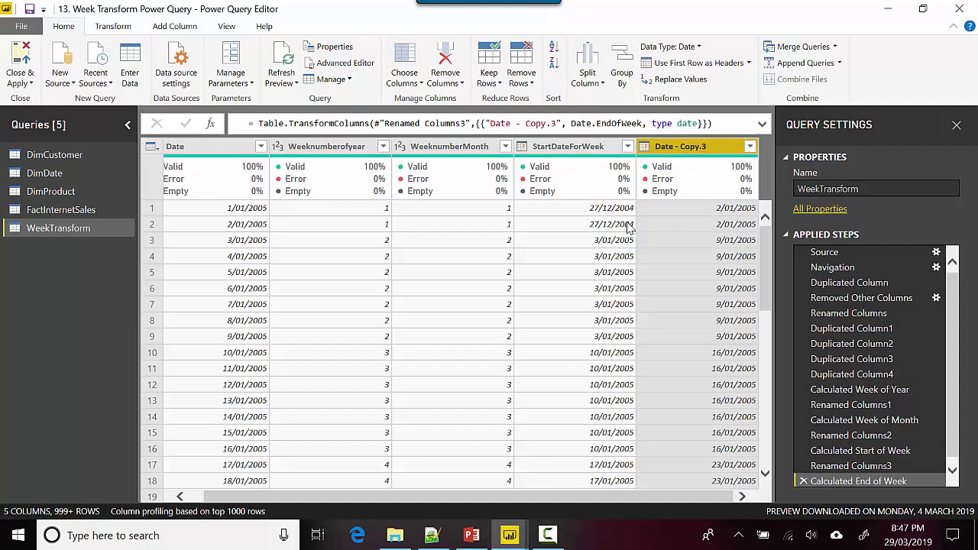
left_click(549, 537)
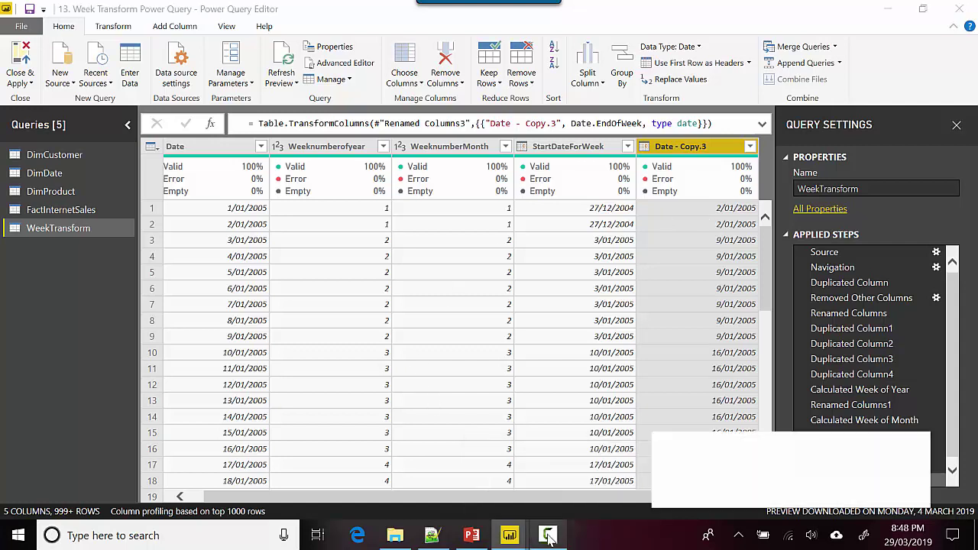